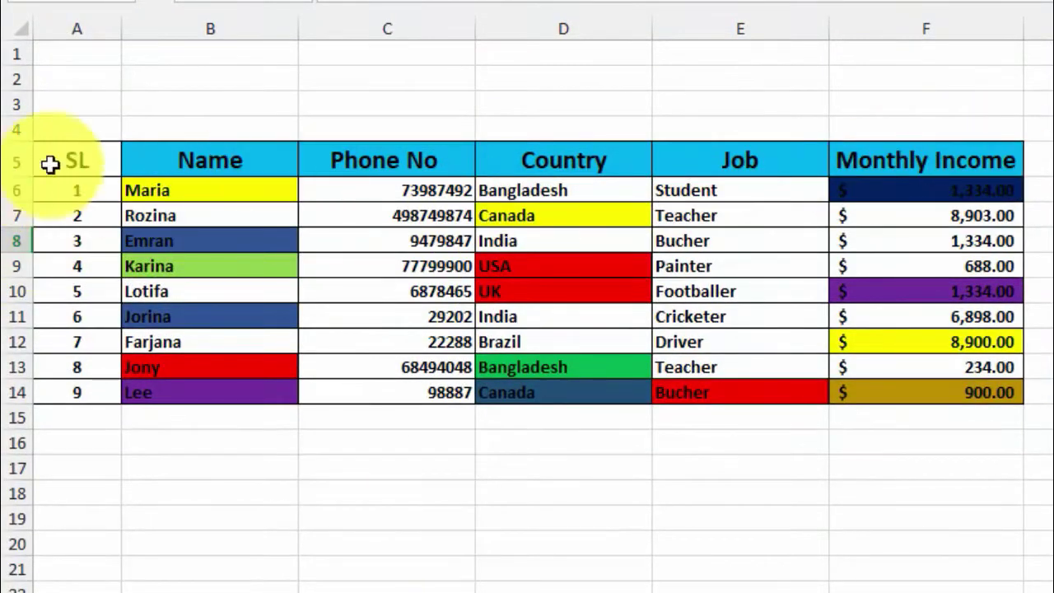
Select the table headers from SL to Monthly Income and turn on Filter from Sort & Filter
mouse_move(66, 154)
left_mouse_down()
mouse_move(912, 199)
mouse_move(948, 392)
left_mouse_up()
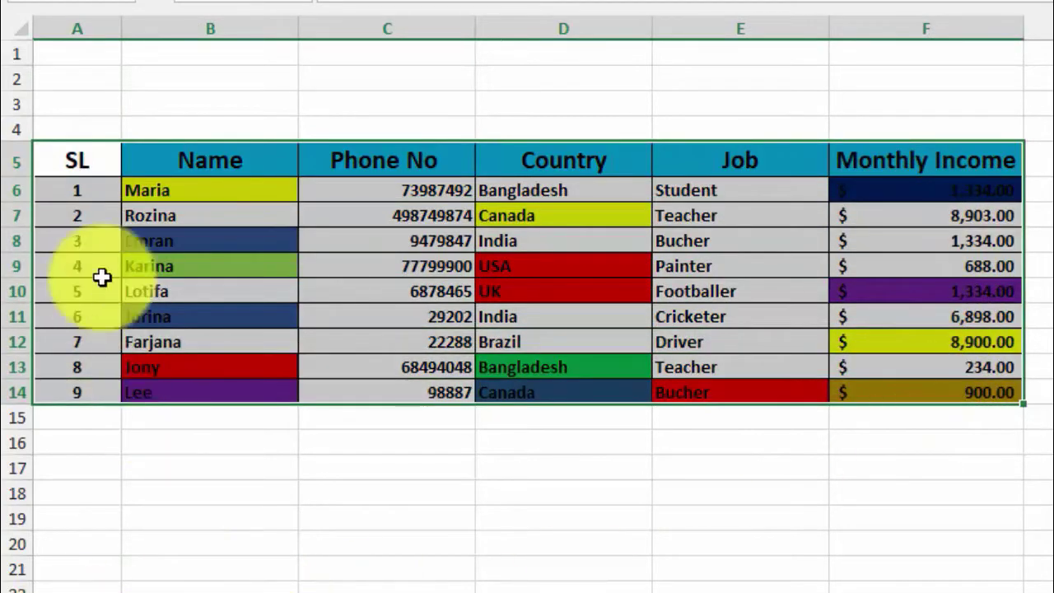
left_click(92, 157)
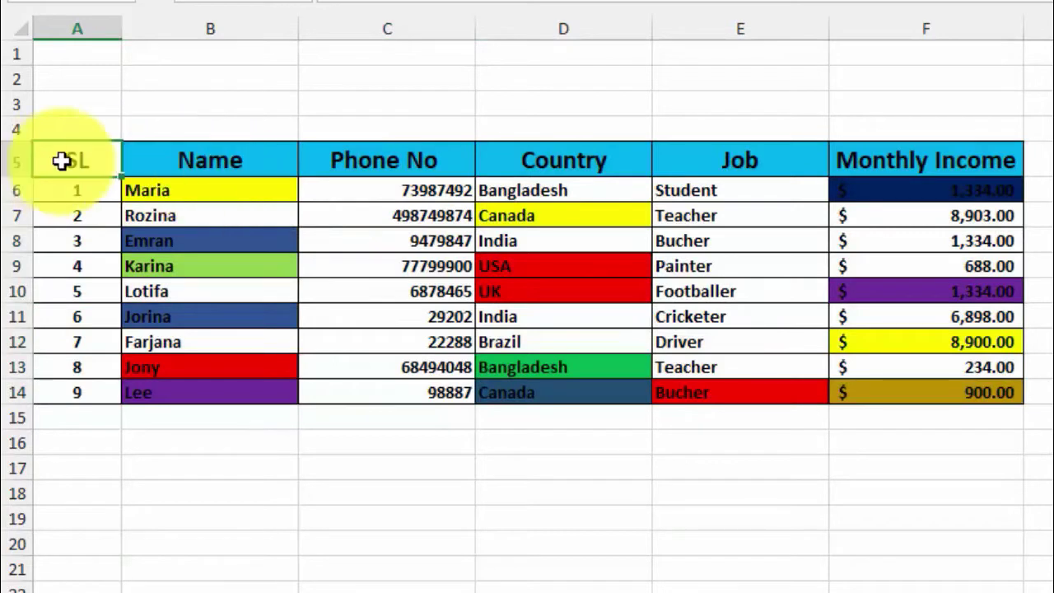
left_click(247, 160)
left_click(402, 156)
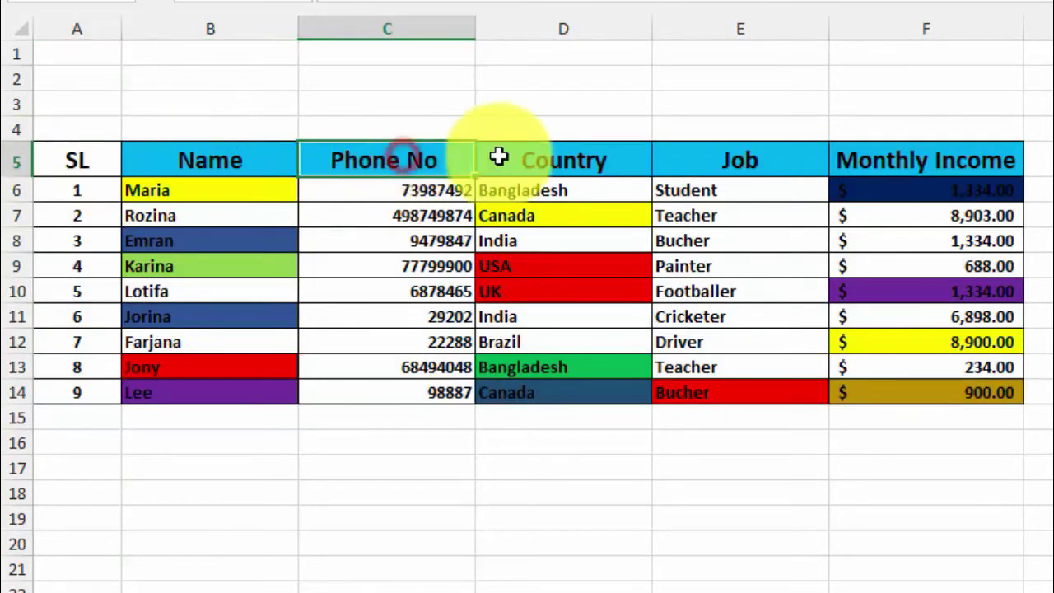
left_click(609, 158)
left_click(759, 159)
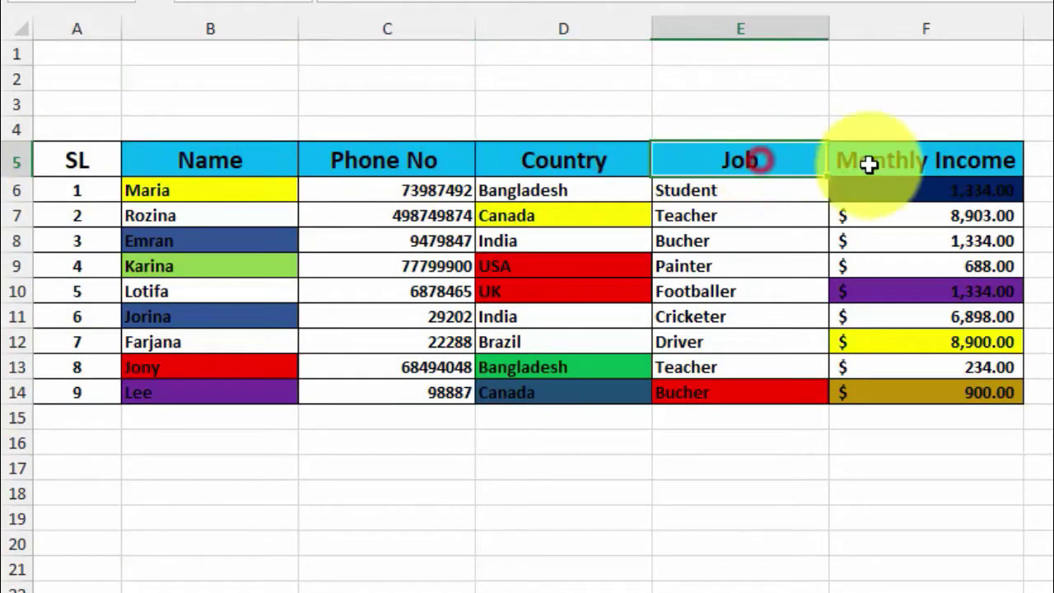
left_click(980, 160)
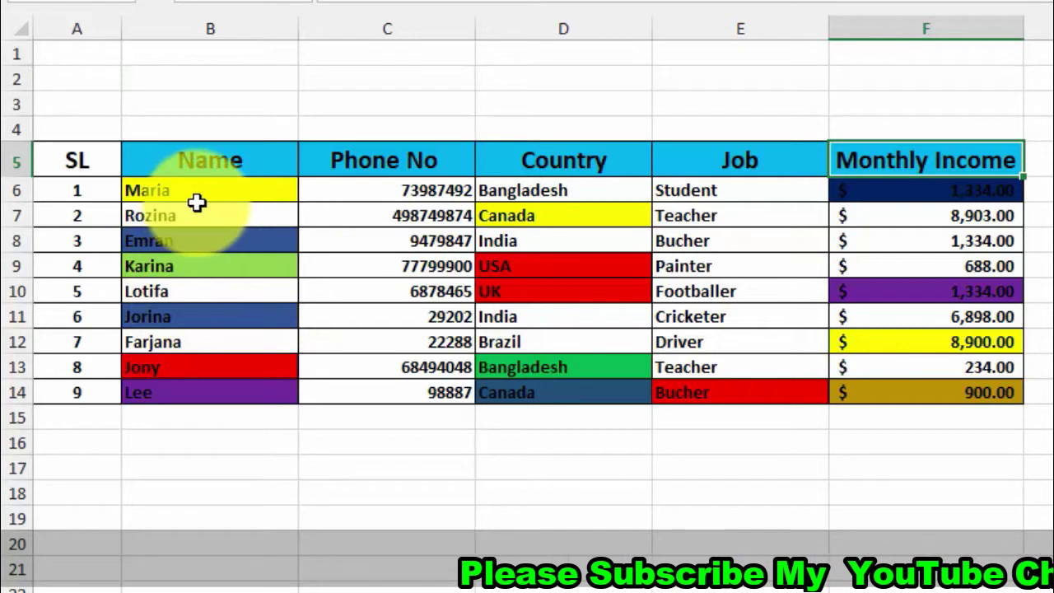
left_click(295, 164)
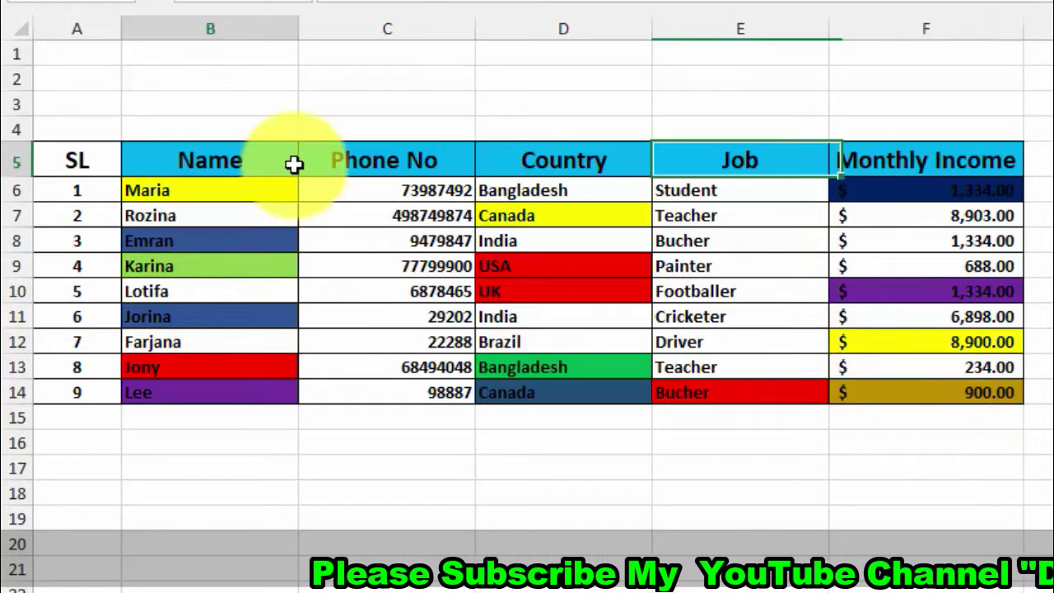
left_click(81, 167)
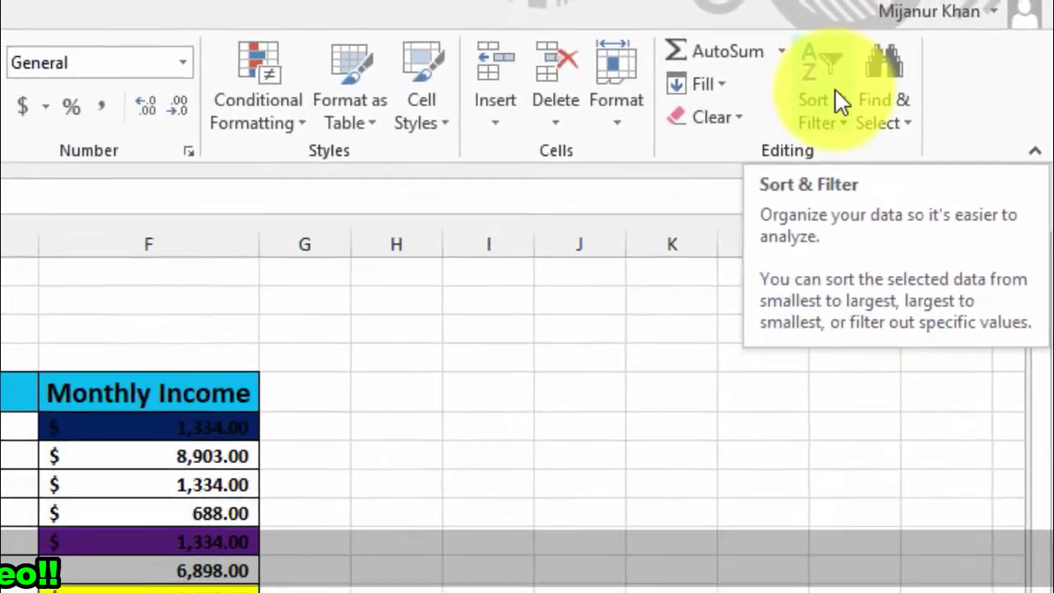
left_click(882, 81)
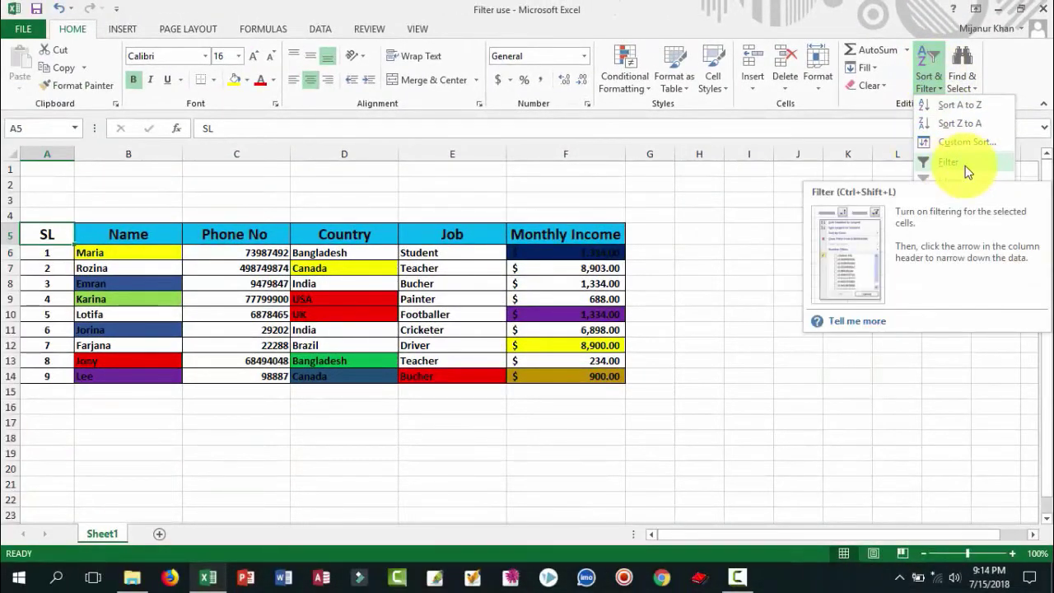
left_click(966, 170)
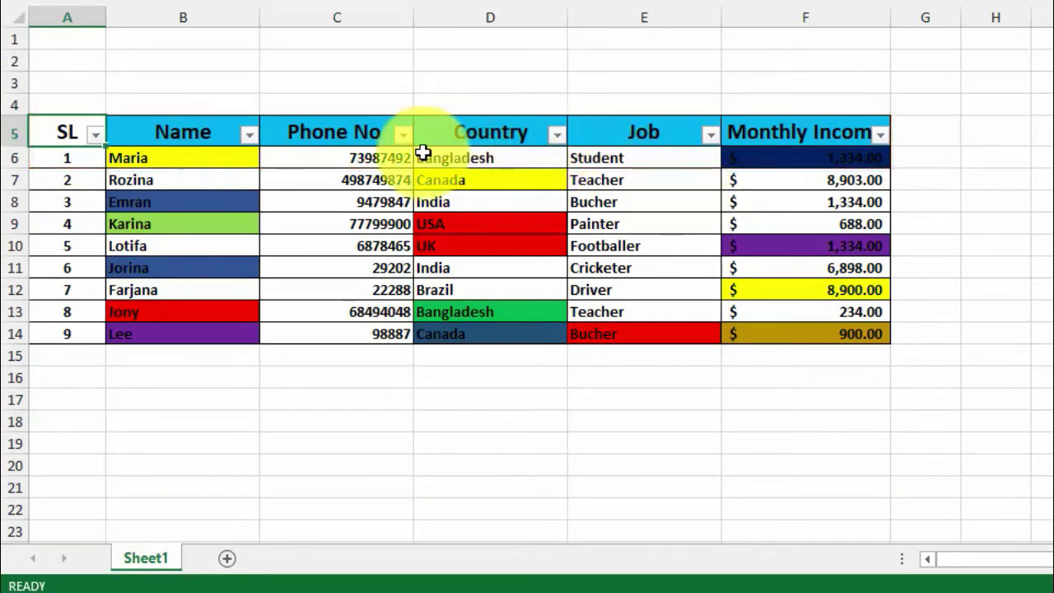
Filter the Name column to only Lee, leaving the single SL 9 row visible
left_click(249, 137)
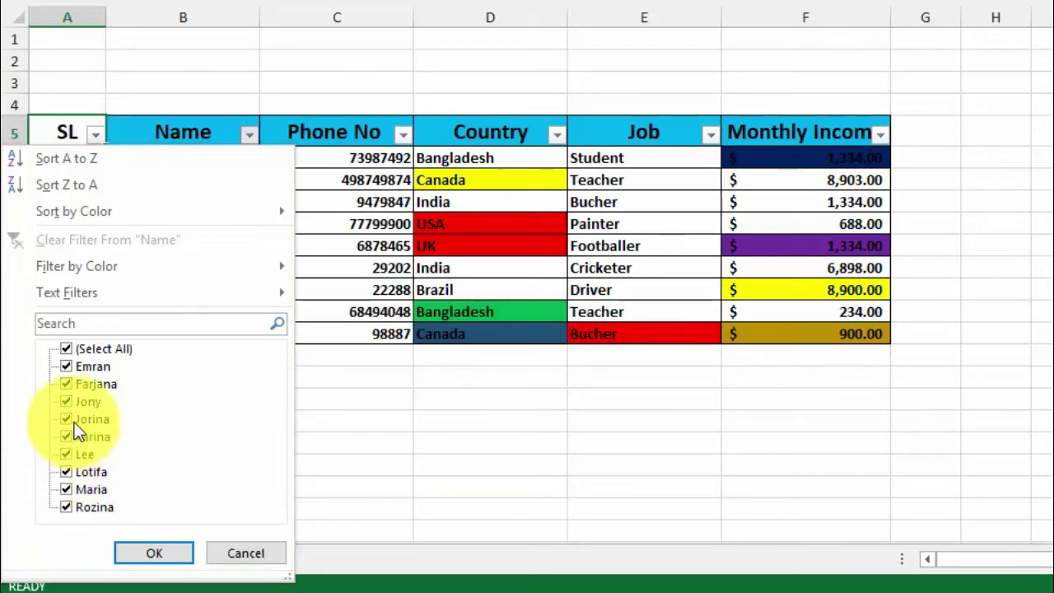
left_click(66, 350)
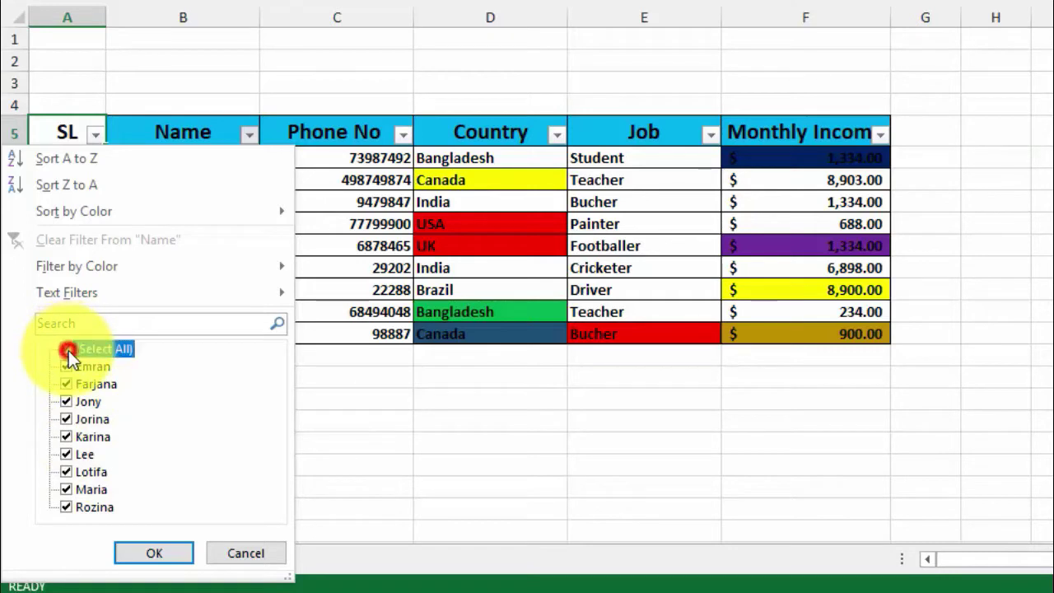
left_click(66, 455)
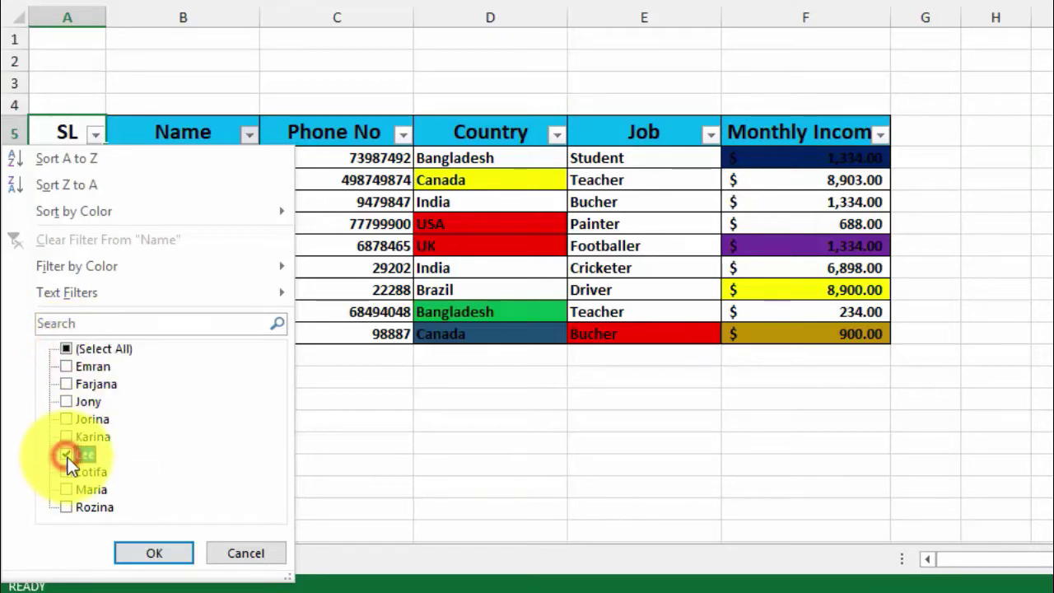
left_click(152, 554)
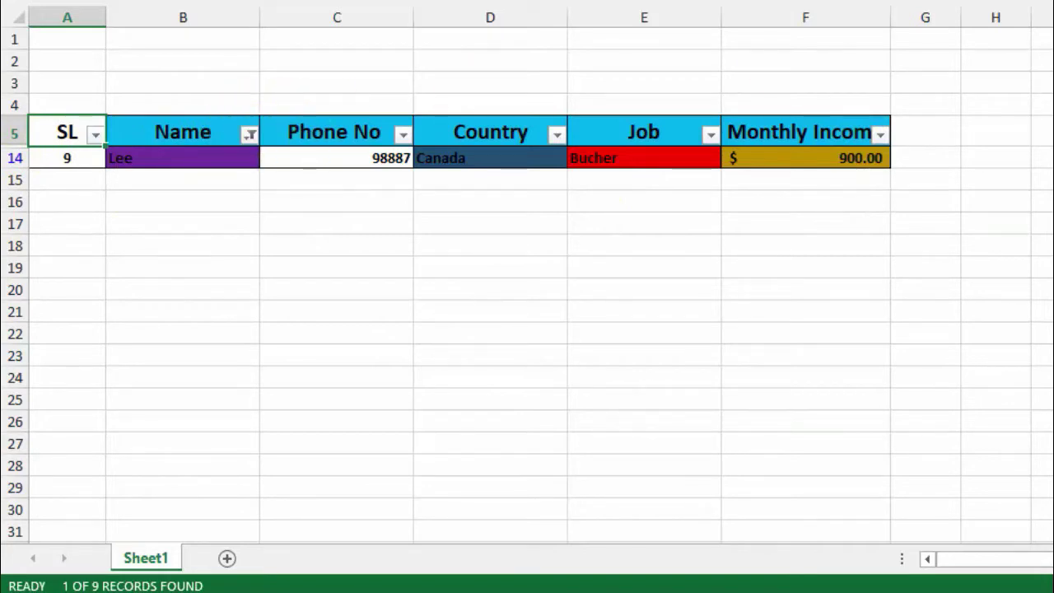
Clear the Name filter and filter the Name column by purple cell color
key("alt+a")
key("c")
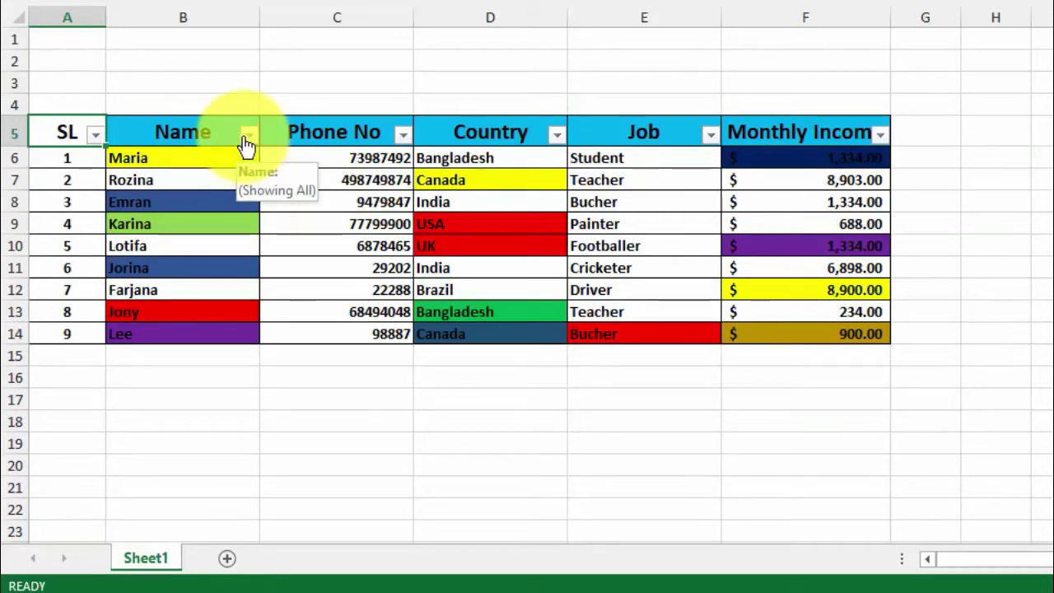
left_click(246, 134)
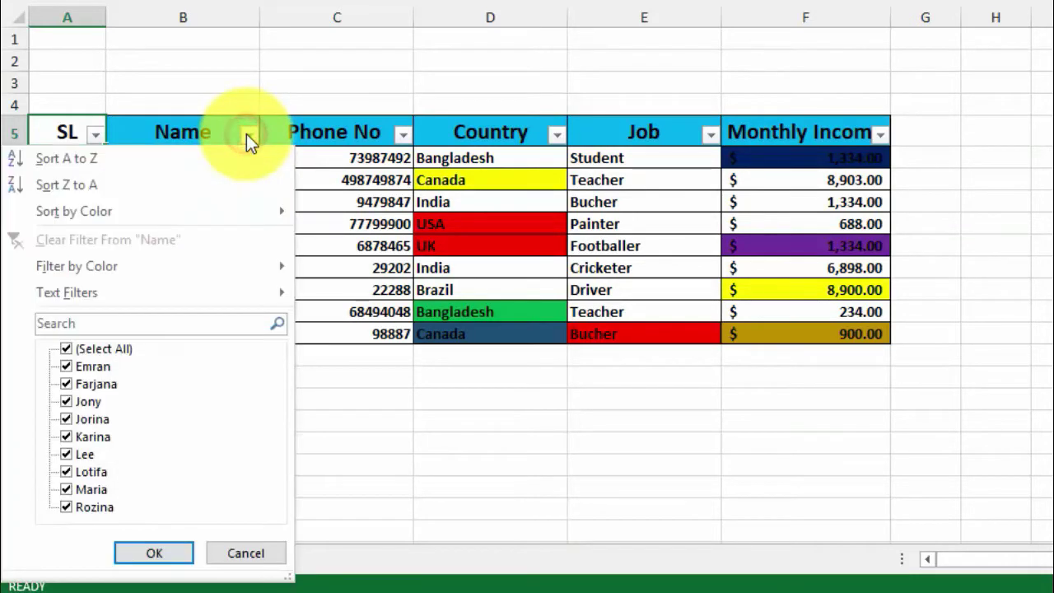
mouse_move(94, 275)
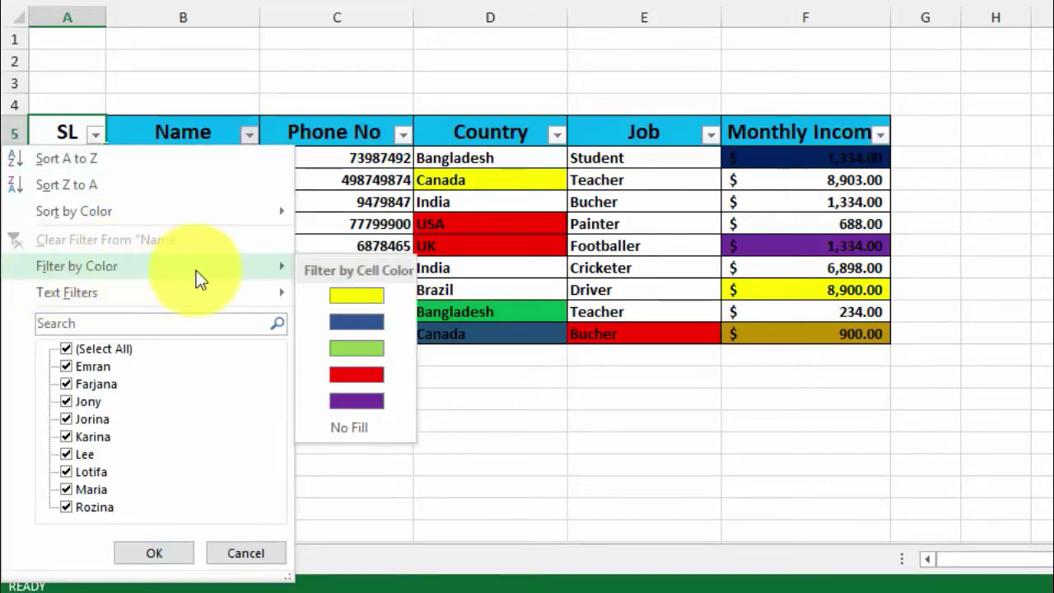
left_click(371, 399)
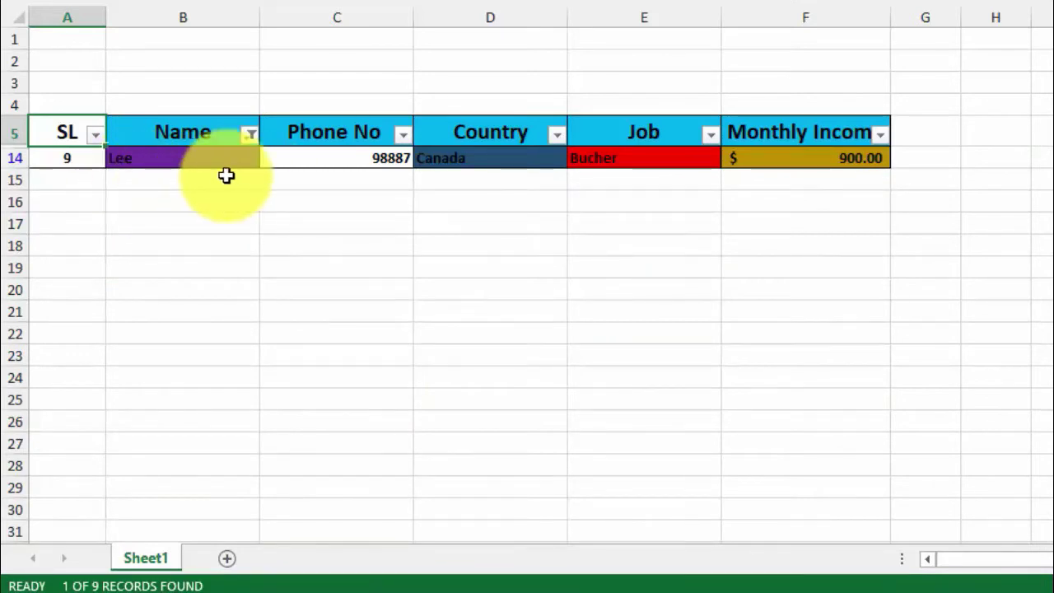
Change the Name color filter to red fill, leaving only the SL 8 row
left_click(251, 136)
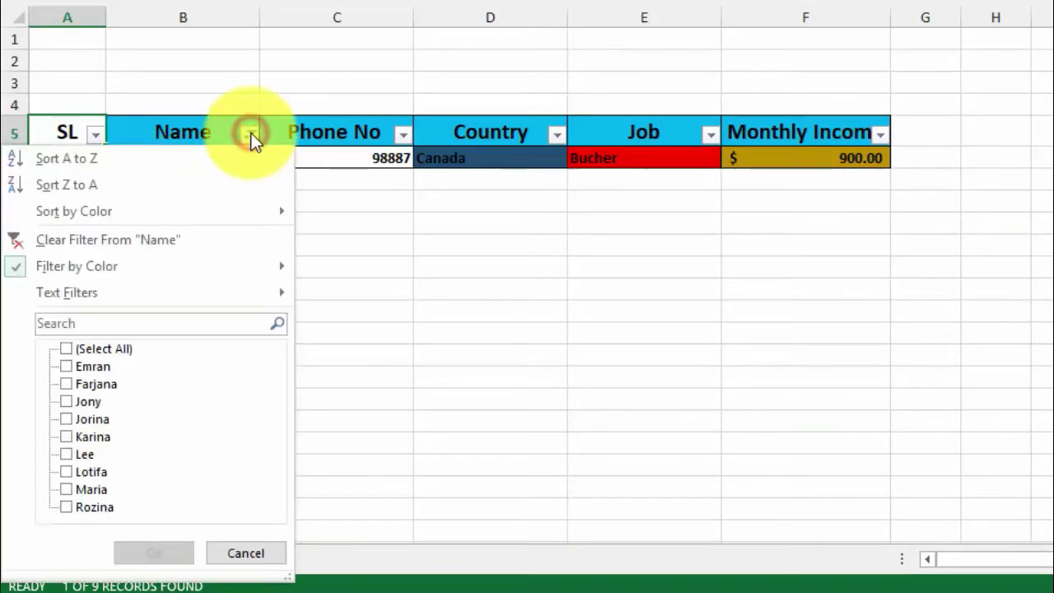
mouse_move(253, 267)
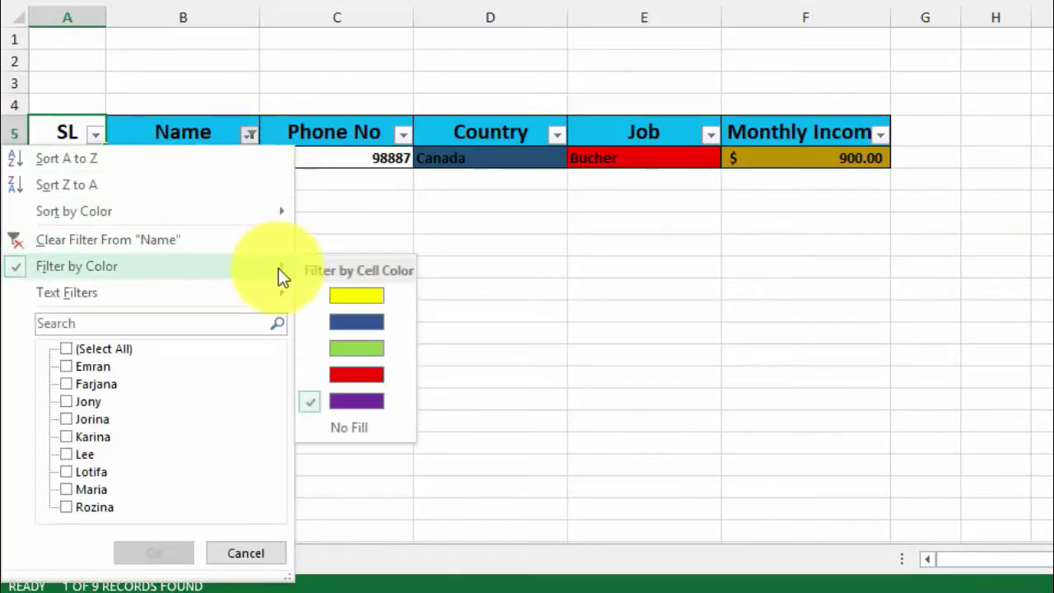
left_click(353, 375)
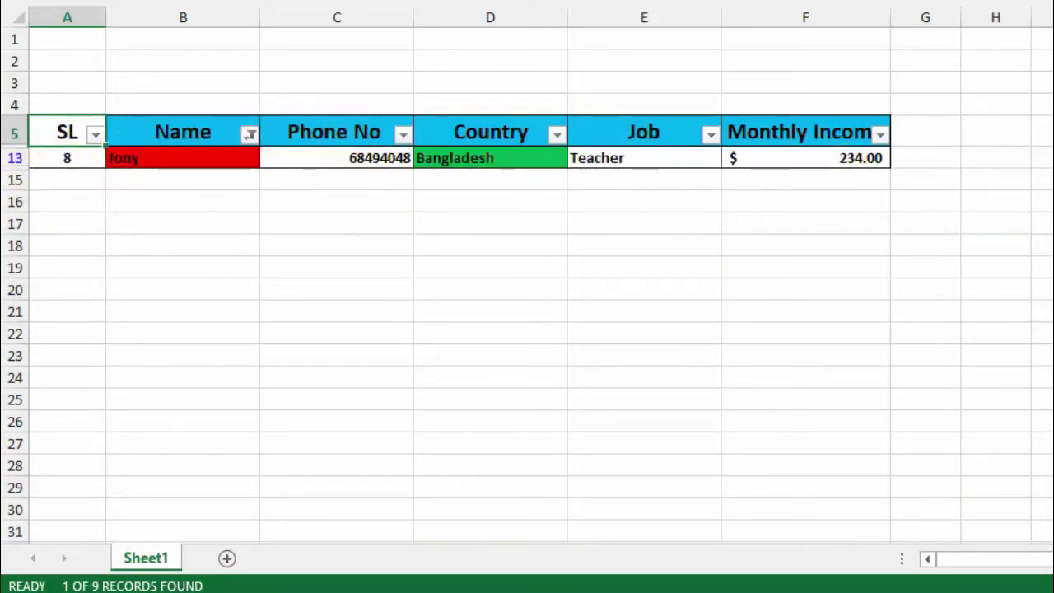
Clear the Name color filter and filter Country by red fill, showing USA and UK
key("alt+a+c")
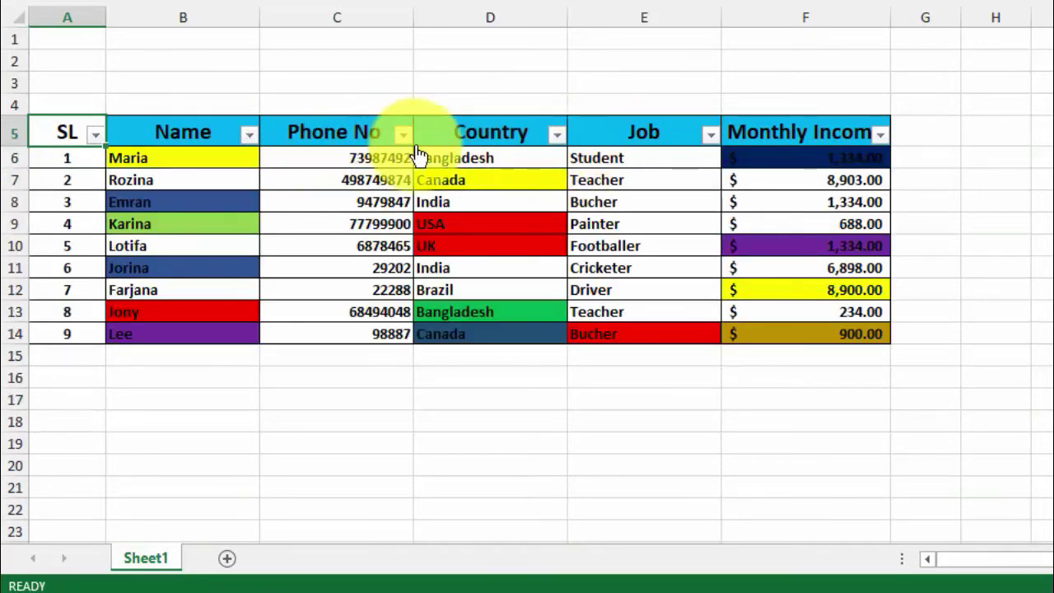
left_click(558, 135)
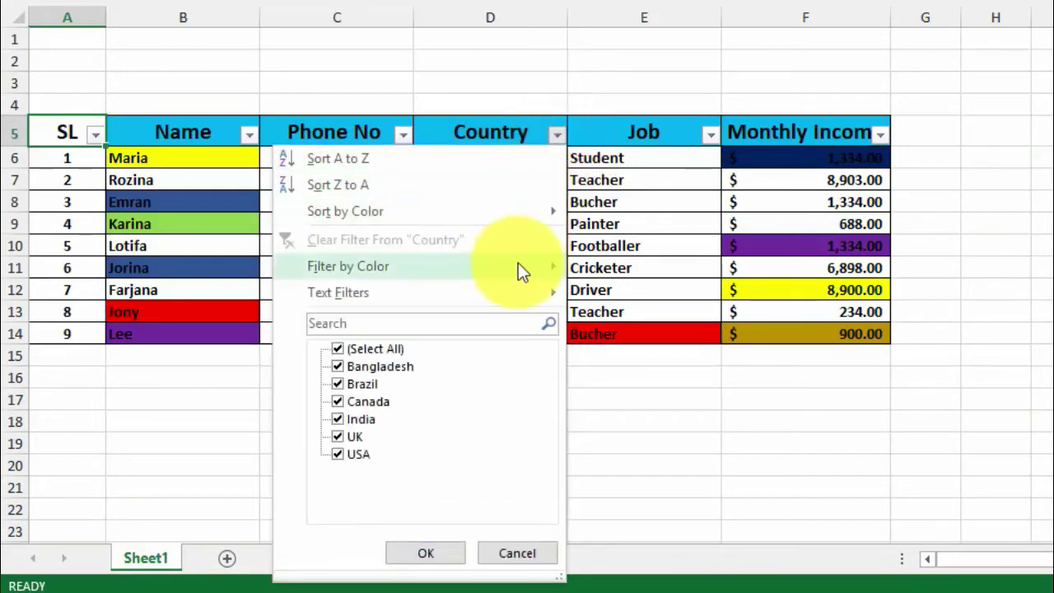
mouse_move(518, 262)
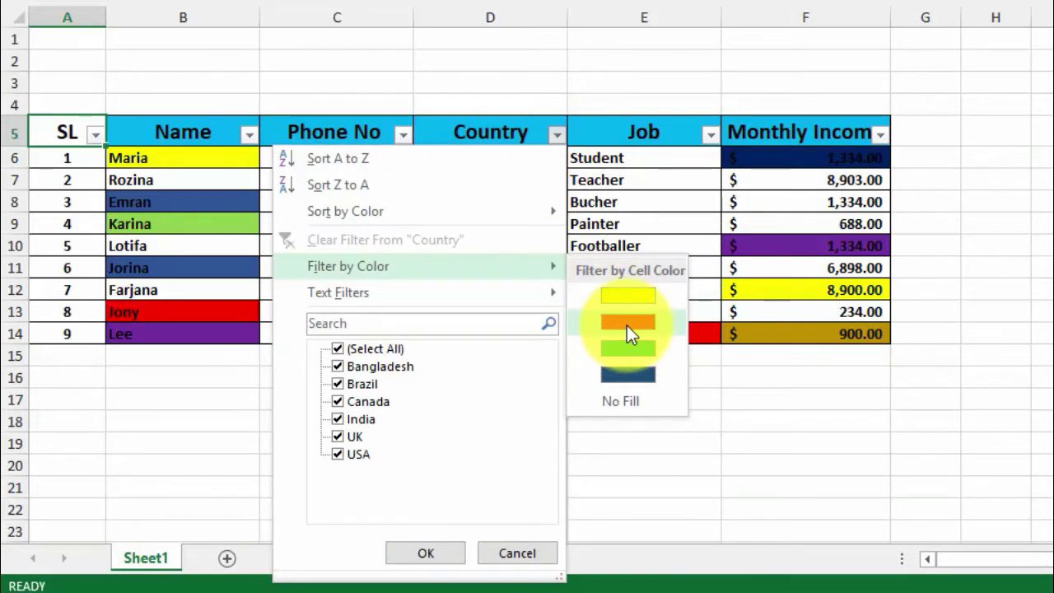
left_click(627, 326)
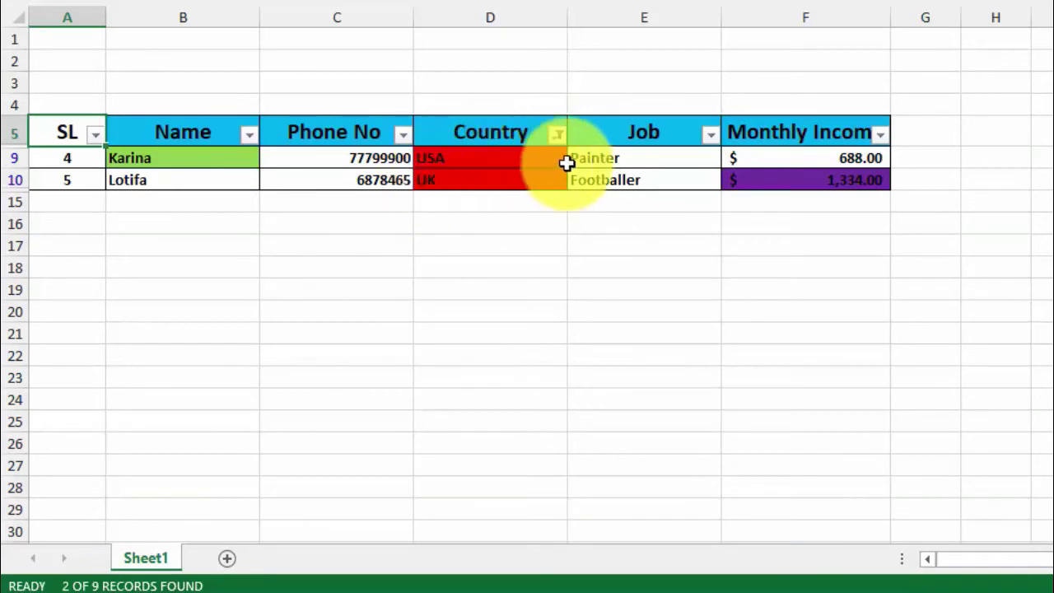
Filter the Country column to Bangladesh only, leaving the SL 1 and SL 8 rows
left_click(560, 137)
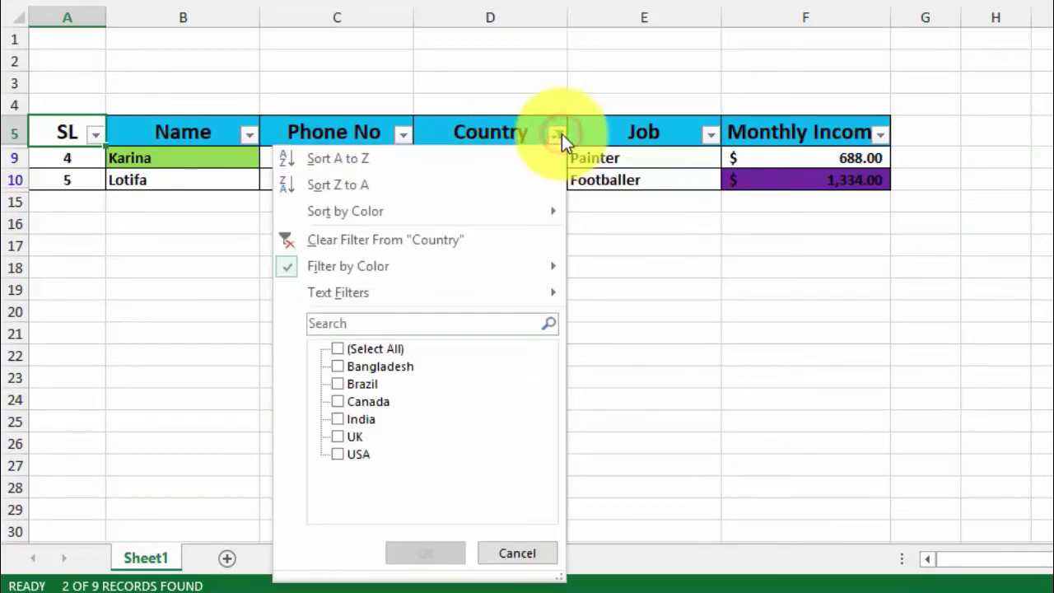
left_click(344, 367)
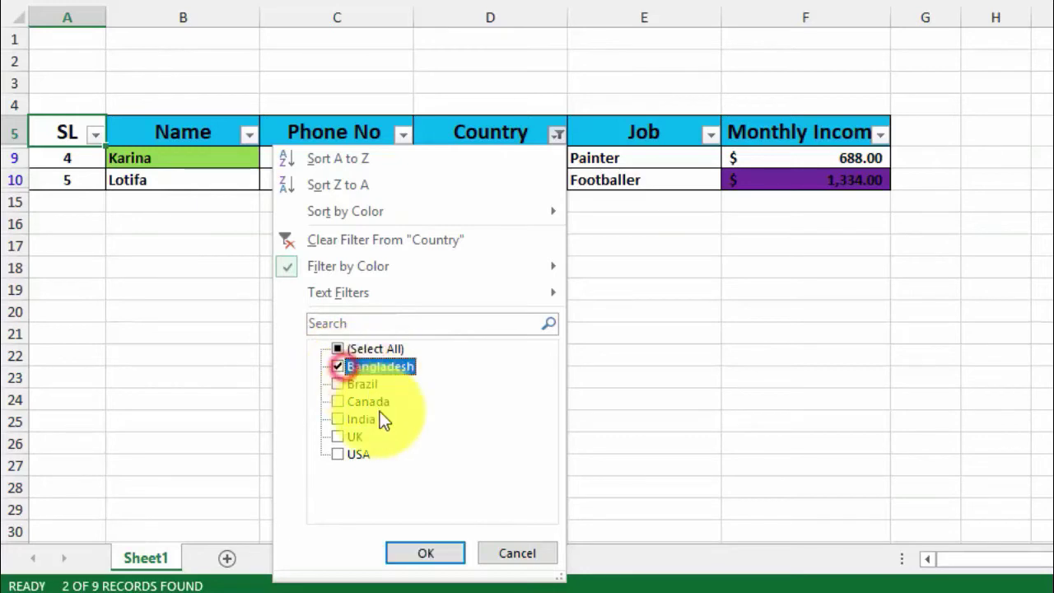
left_click(337, 349)
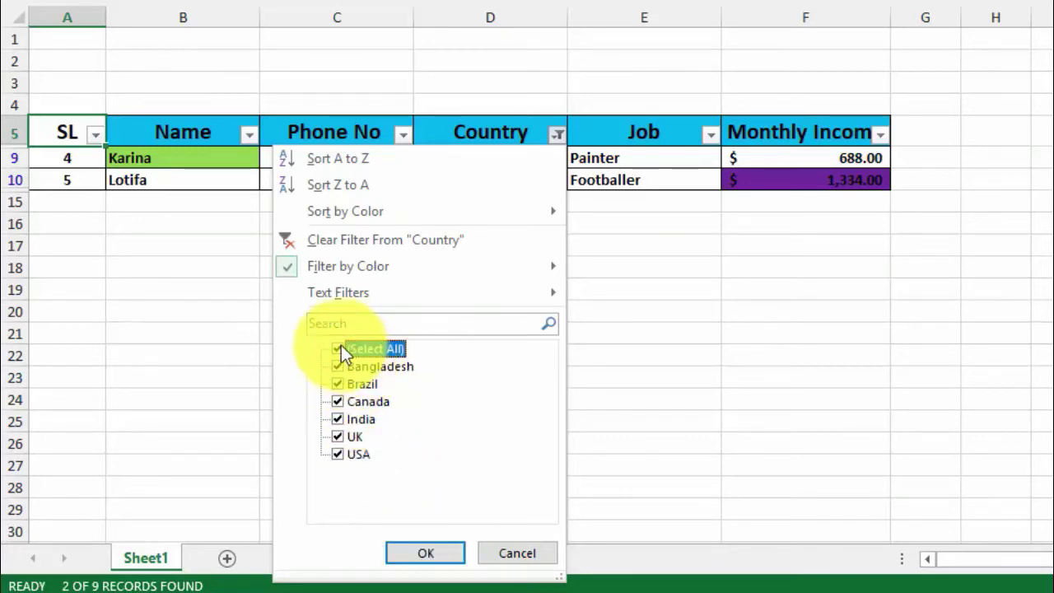
left_click(338, 349)
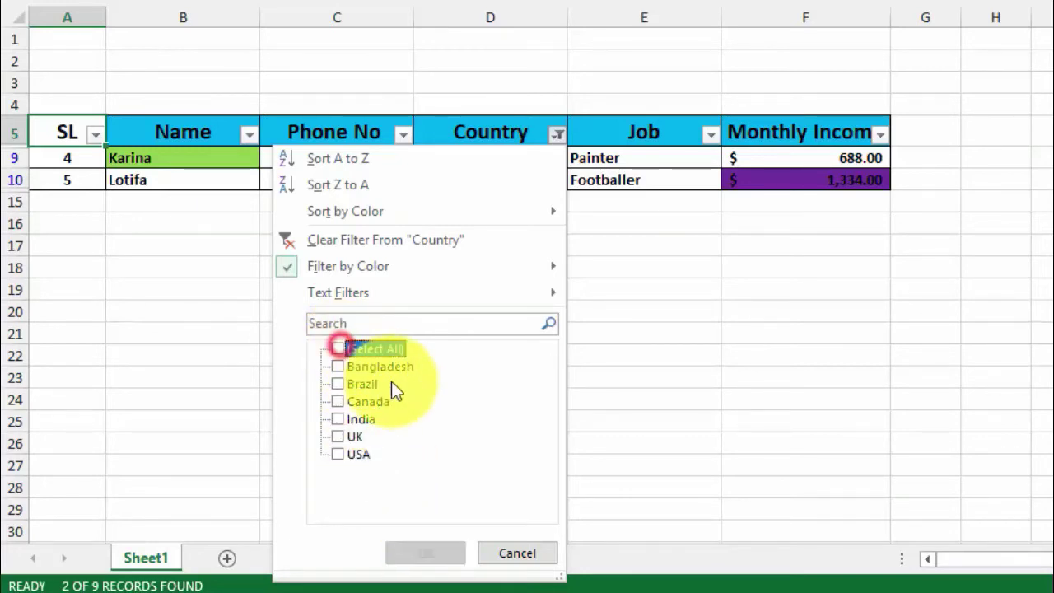
left_click(341, 368)
left_click(426, 554)
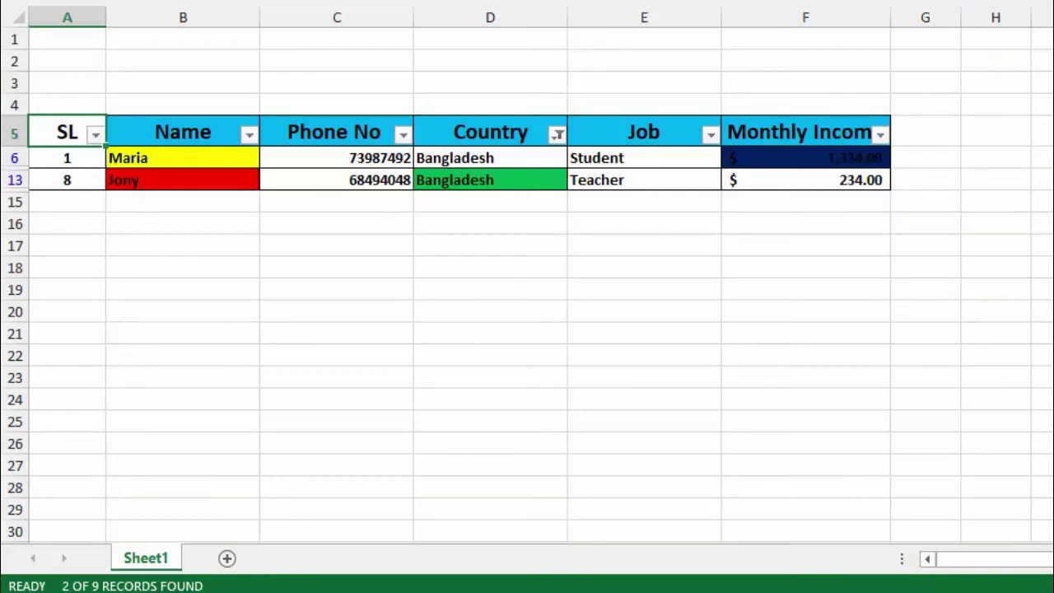
Undo the Country filter with Ctrl+Z so all nine records, SL 1 to SL 9, reappear
key("ctrl+z")
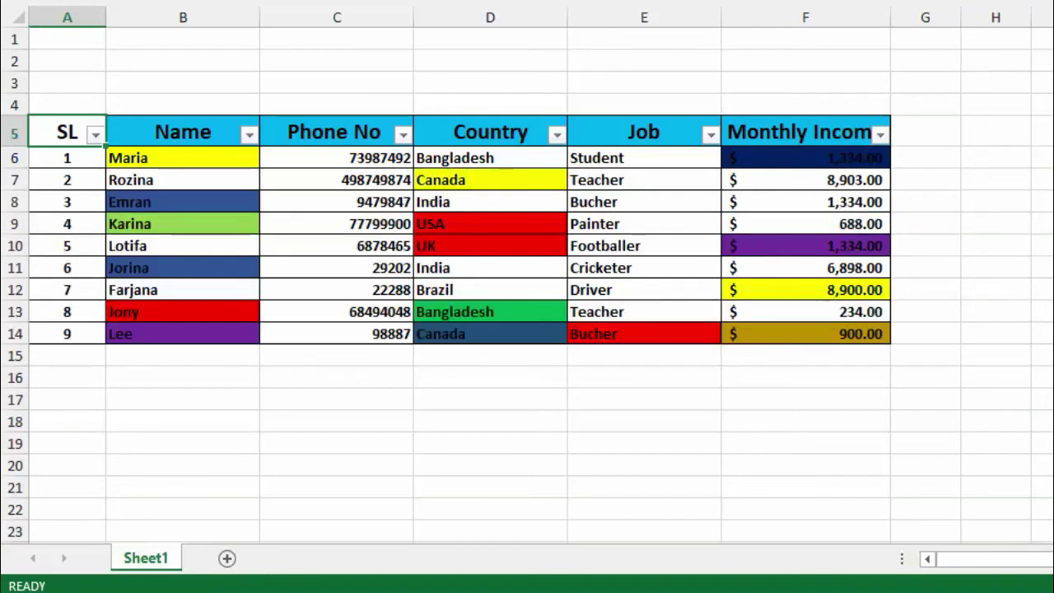